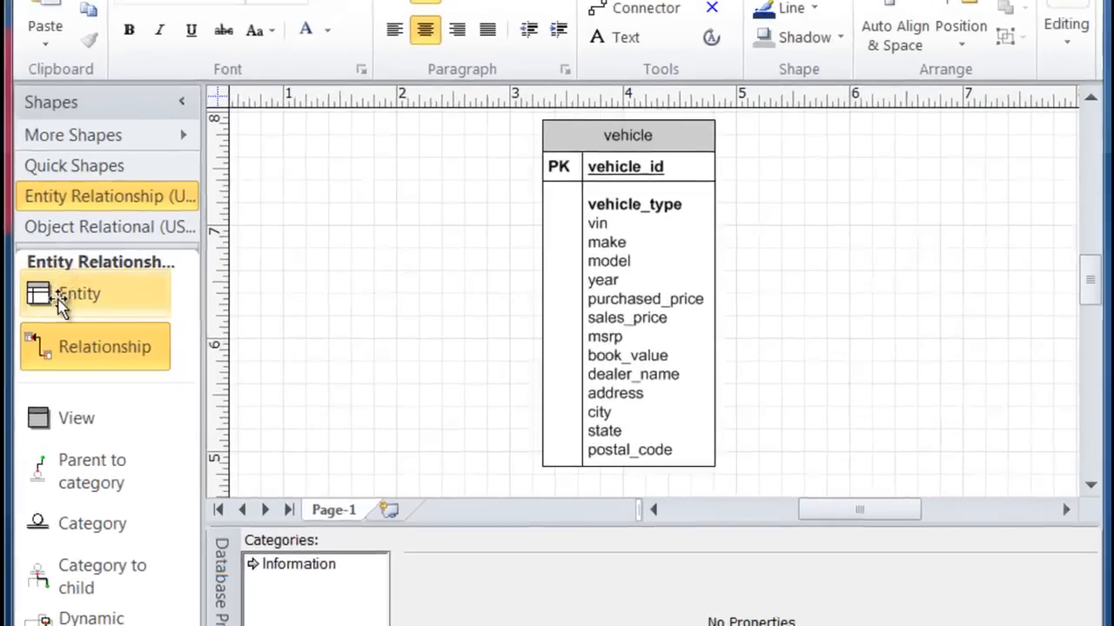
Step: Add two new entities to the diagram, one on each side of the lower part of the vehicle table
left_click_drag(183, 299, 461, 403)
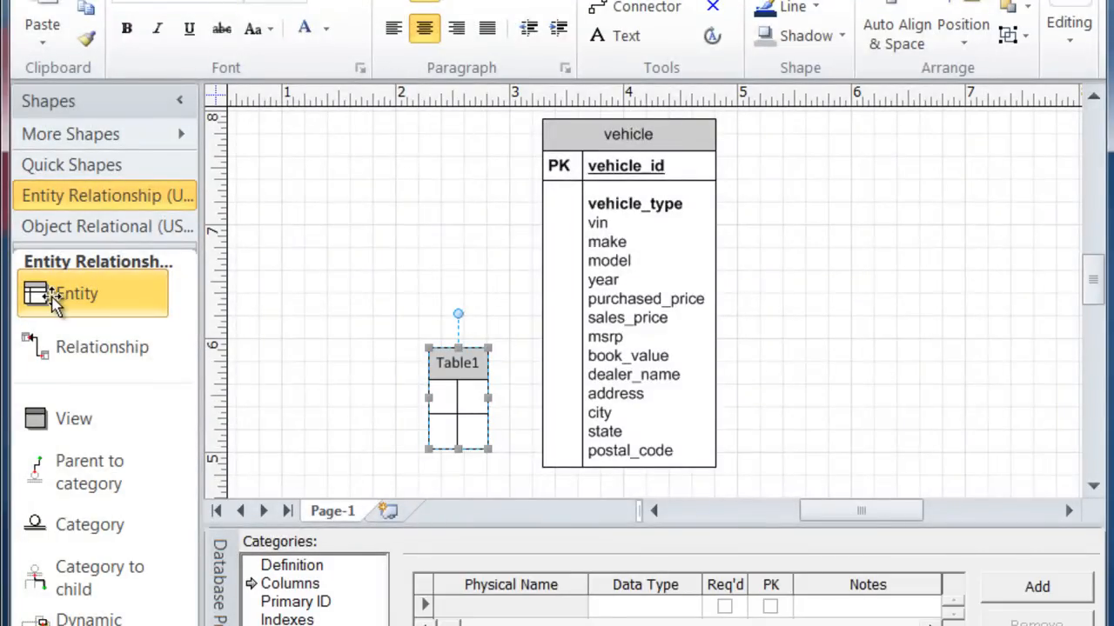
left_click_drag(52, 296, 805, 385)
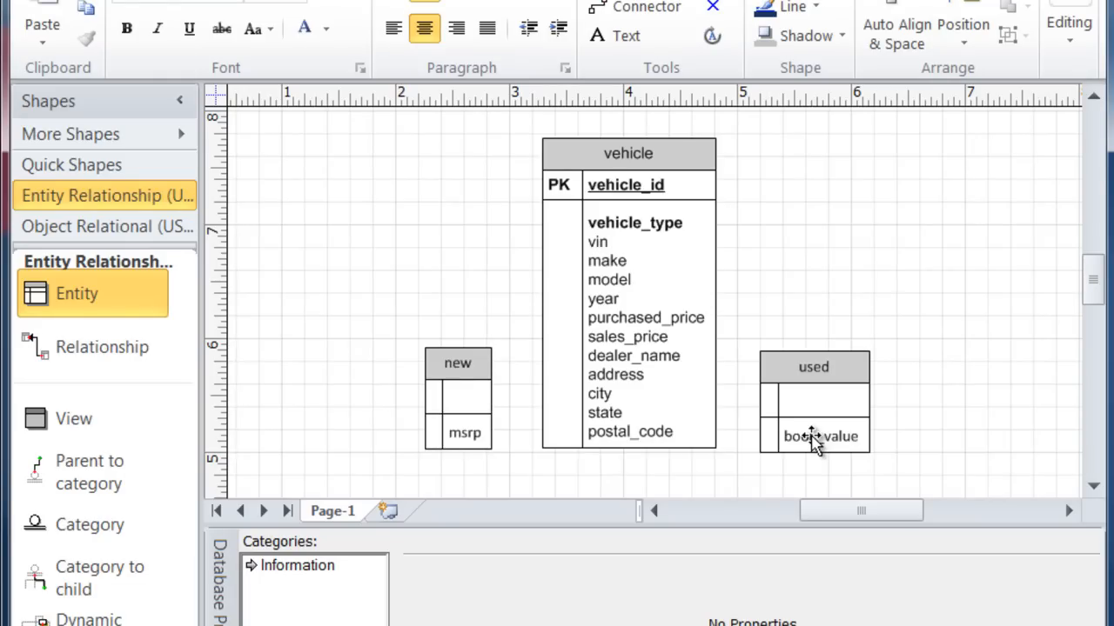
Step: Add another entity to the right of the used table and set its physical name to dealer
left_click_drag(34, 293, 942, 388)
left_click(314, 567)
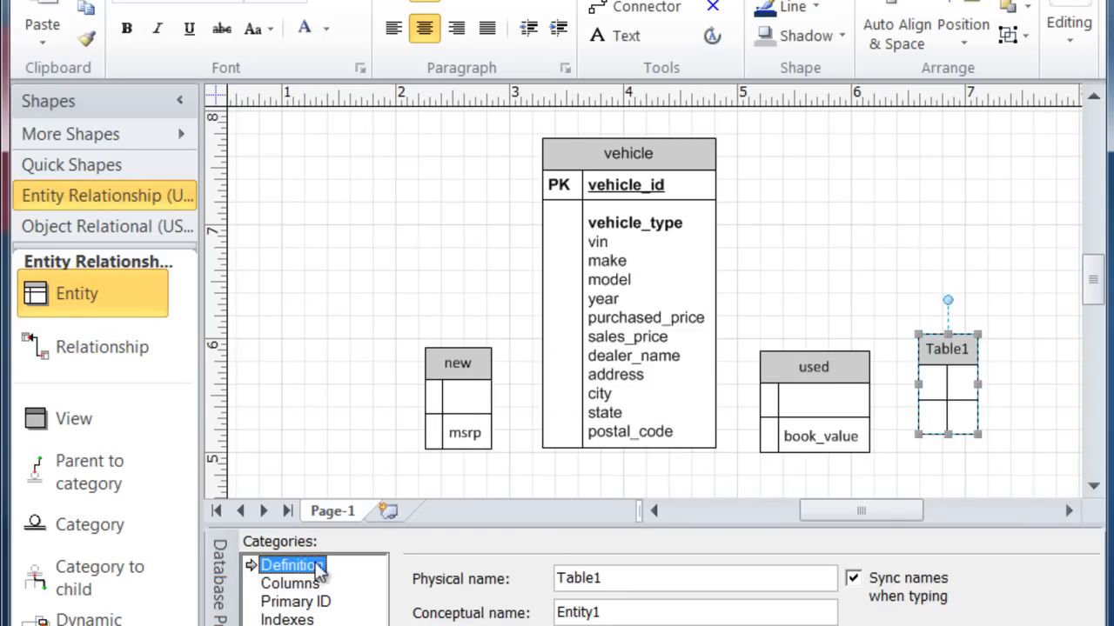
left_click_drag(626, 577, 513, 590)
type("dealer")
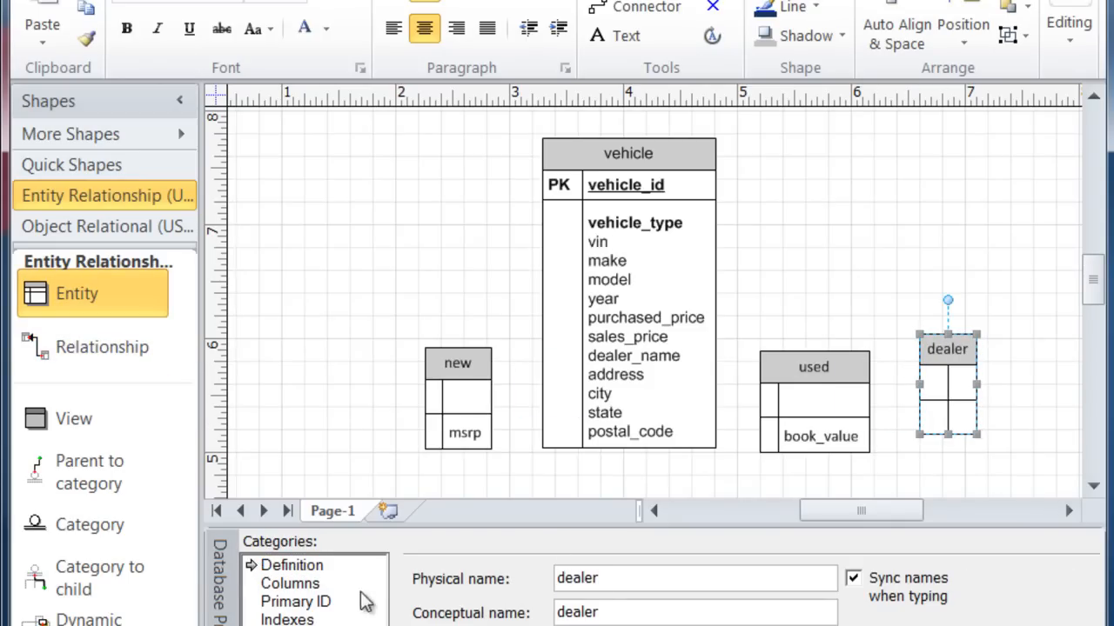
Step: Add a dealer_id column to the dealer table and make it the primary key
left_click(306, 585)
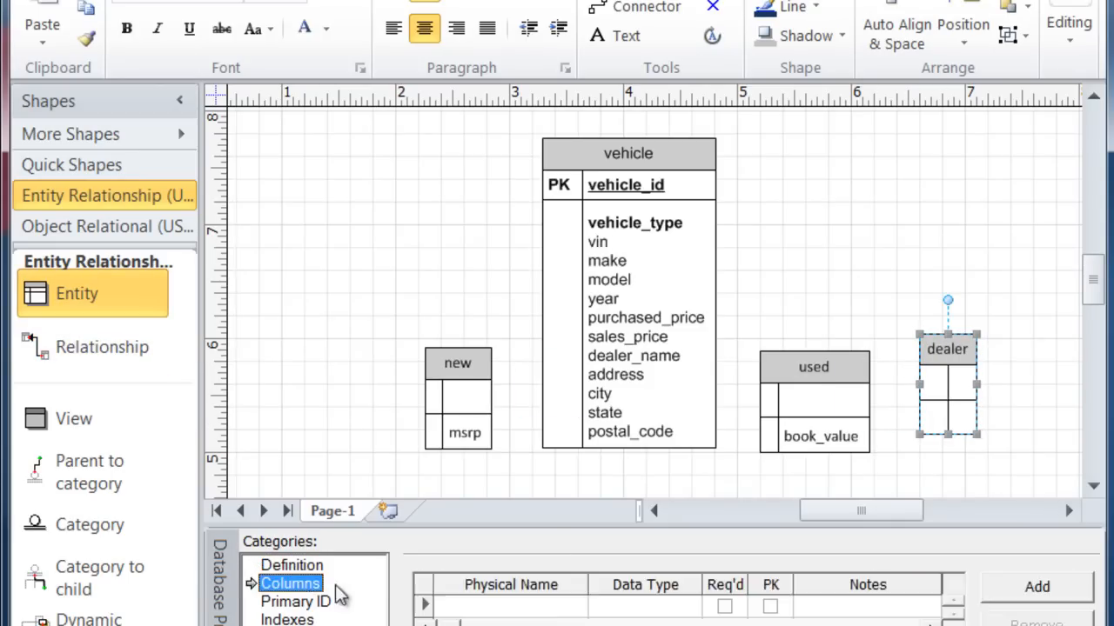
left_click(526, 611)
type("dealer_id")
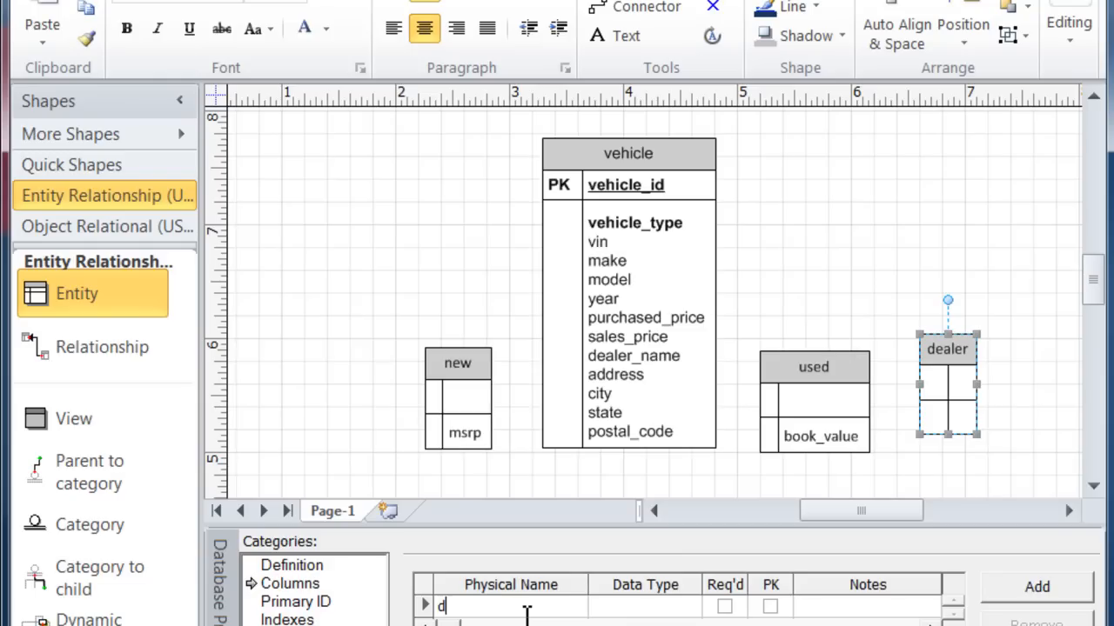
key("Tab")
key("Tab")
key("Tab")
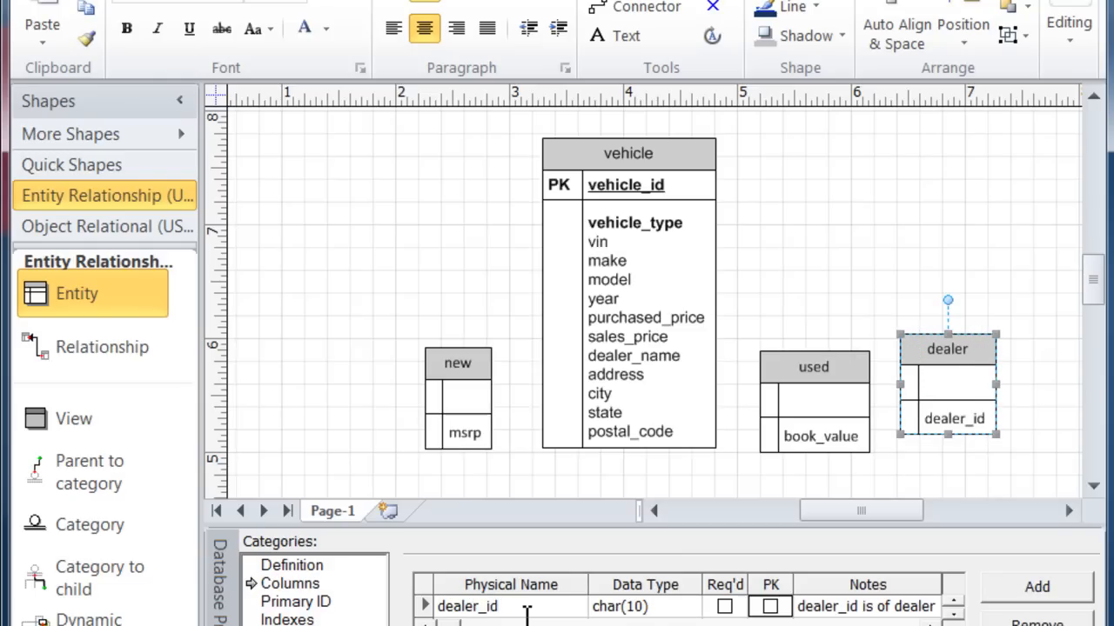
key("space")
key("Tab")
key("Tab")
Step: Add the columns dealer_name and address to the dealer table
type("dealer_name")
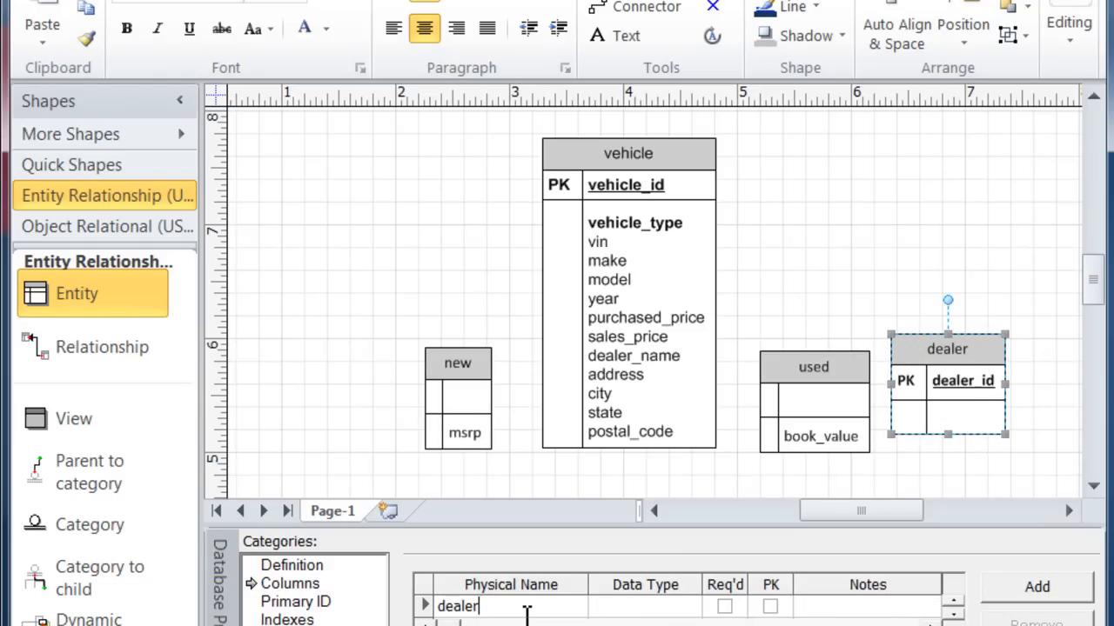
key("Tab")
key("Tab")
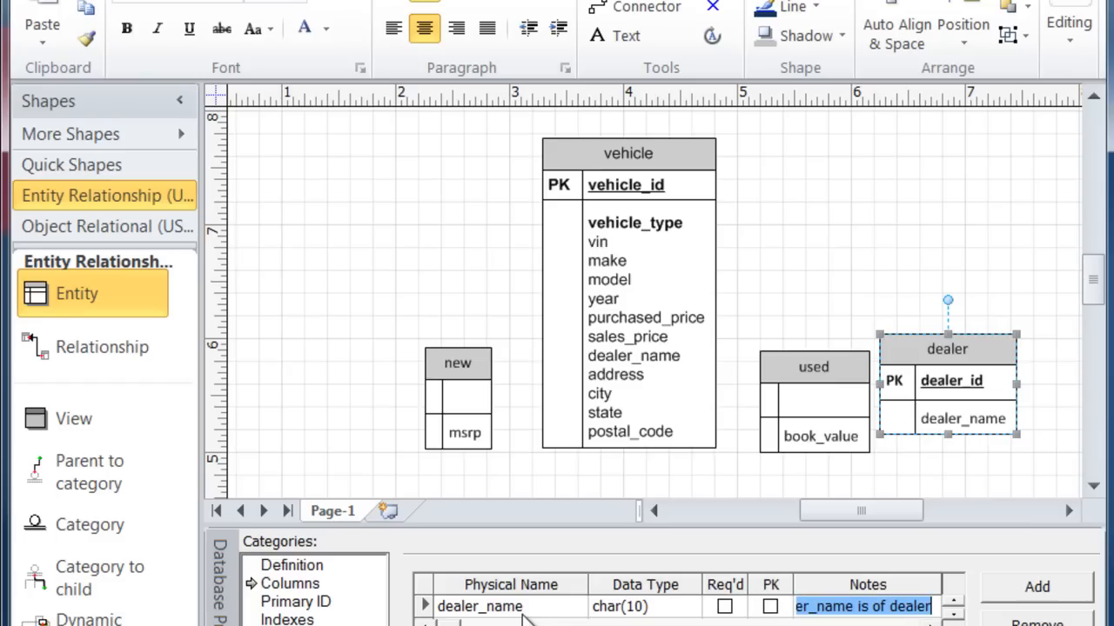
key("Tab")
type("address")
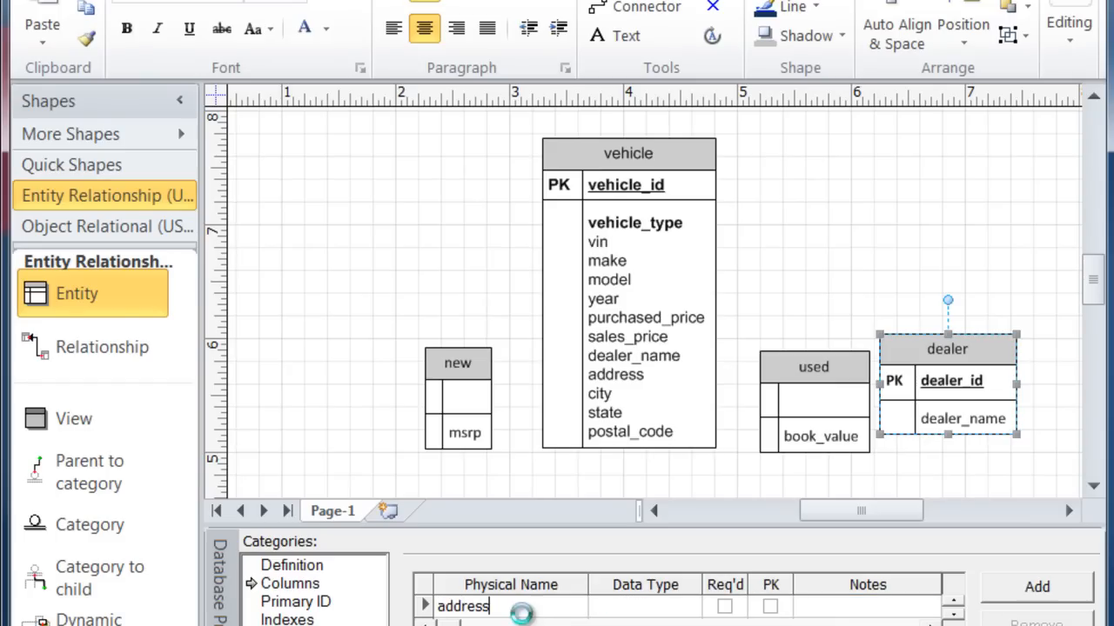
key("Tab")
key("Tab")
key("Tab")
Step: Add the columns city, state and postal_code to the dealer table
type("city")
key("Tab")
key("Tab")
key("Tab")
key("Tab")
type("state")
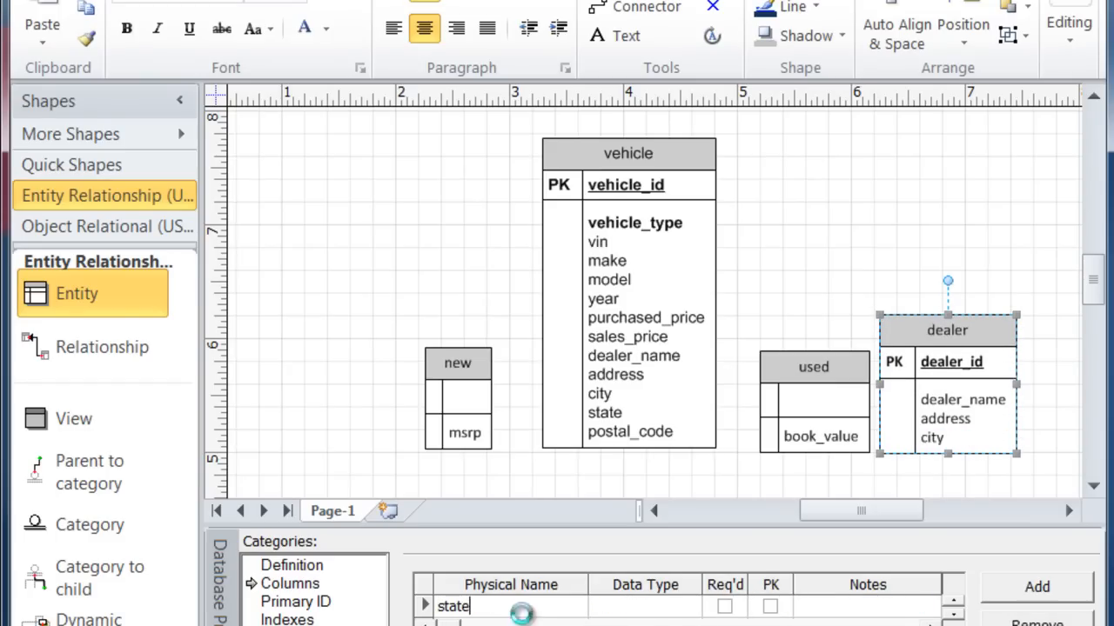
key("Tab")
key("Tab")
key("Tab")
key("Tab")
type("post")
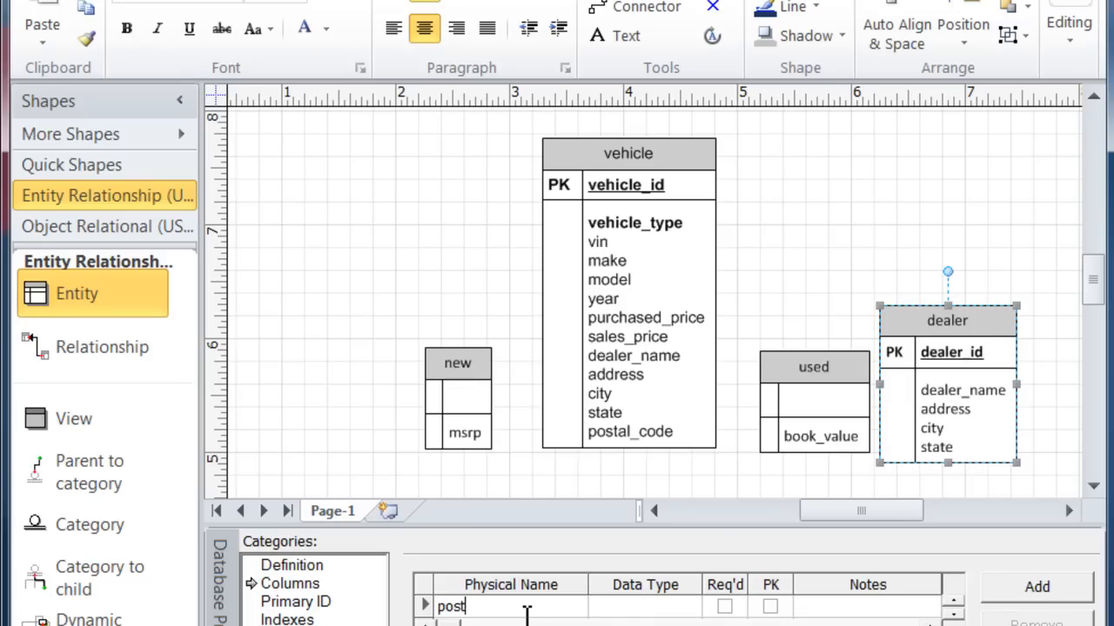
type("al_code")
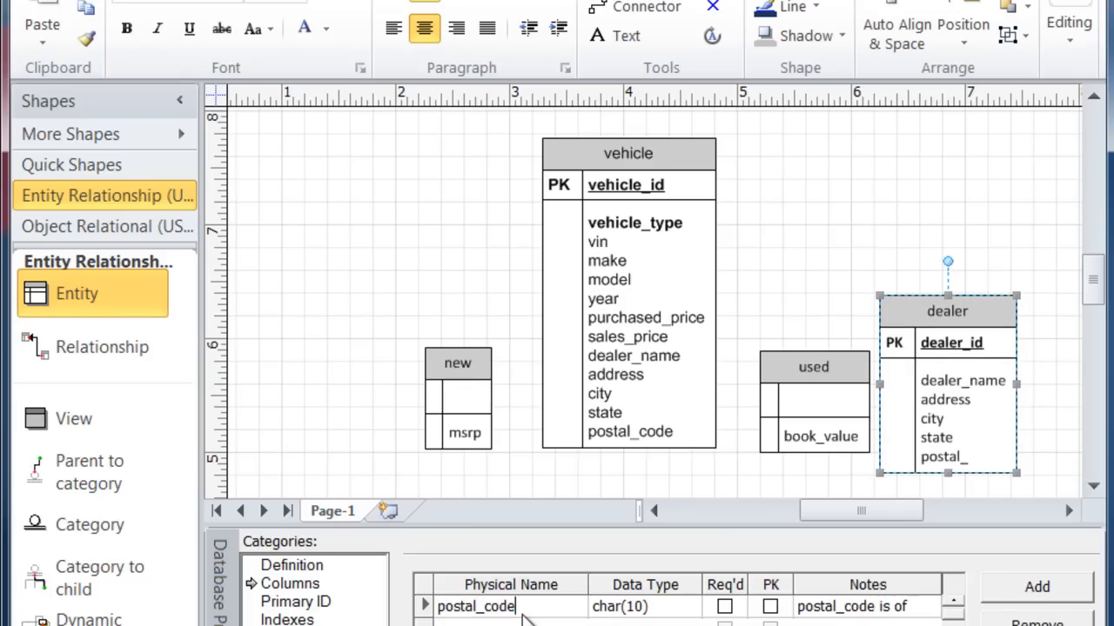
Step: Remove the dealer_name column from the vehicle table
left_click(620, 380)
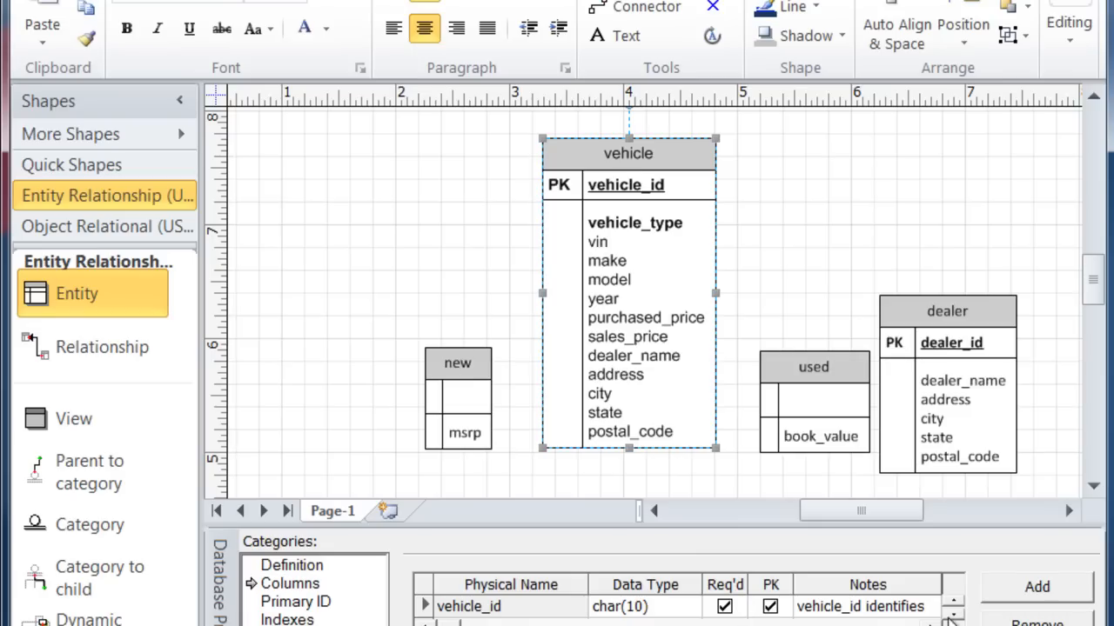
left_click(953, 614)
left_click(953, 615)
left_click(953, 614)
left_click(954, 615)
left_click(953, 614)
left_click(953, 614)
left_click(953, 614)
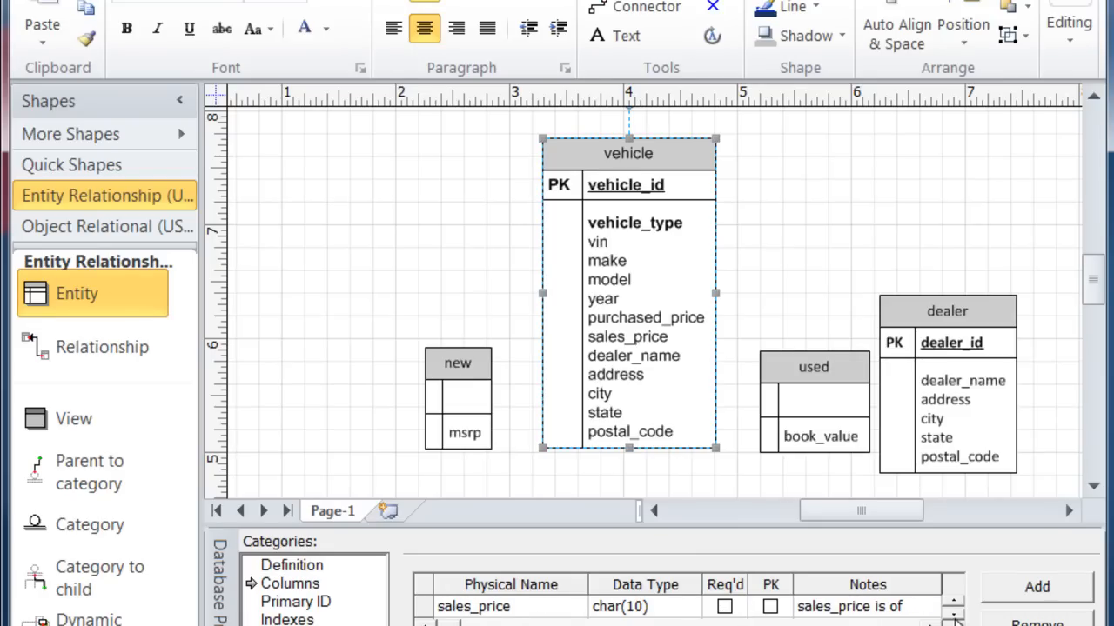
left_click(953, 614)
left_click(504, 606)
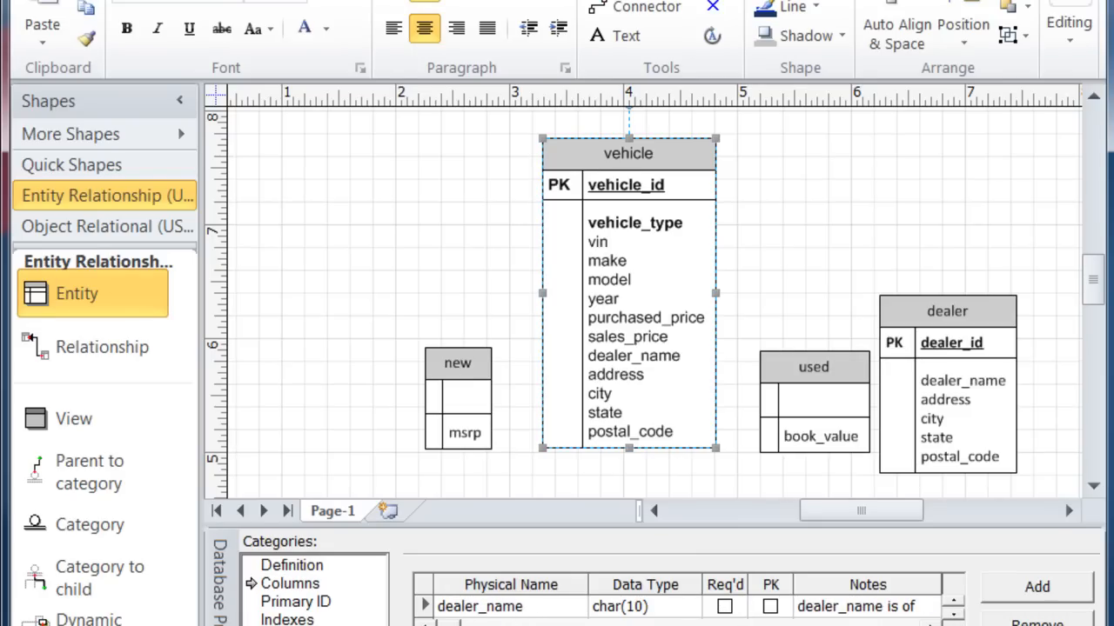
left_click(1036, 623)
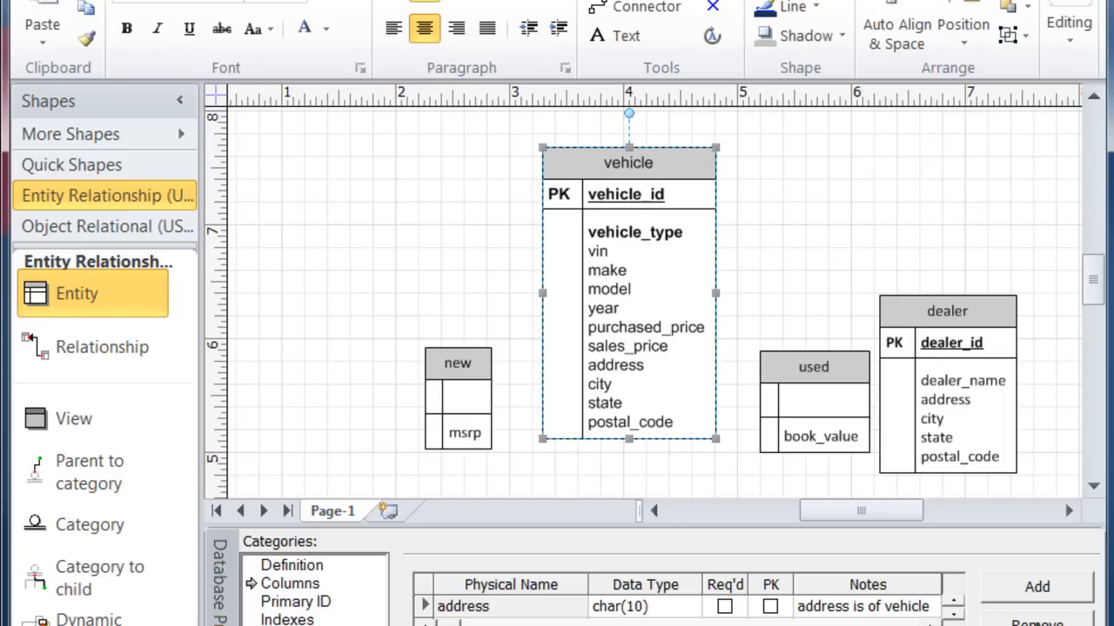
Step: Remove the address, city, state and postal_code columns from the vehicle table
left_click(1035, 623)
left_click(1035, 623)
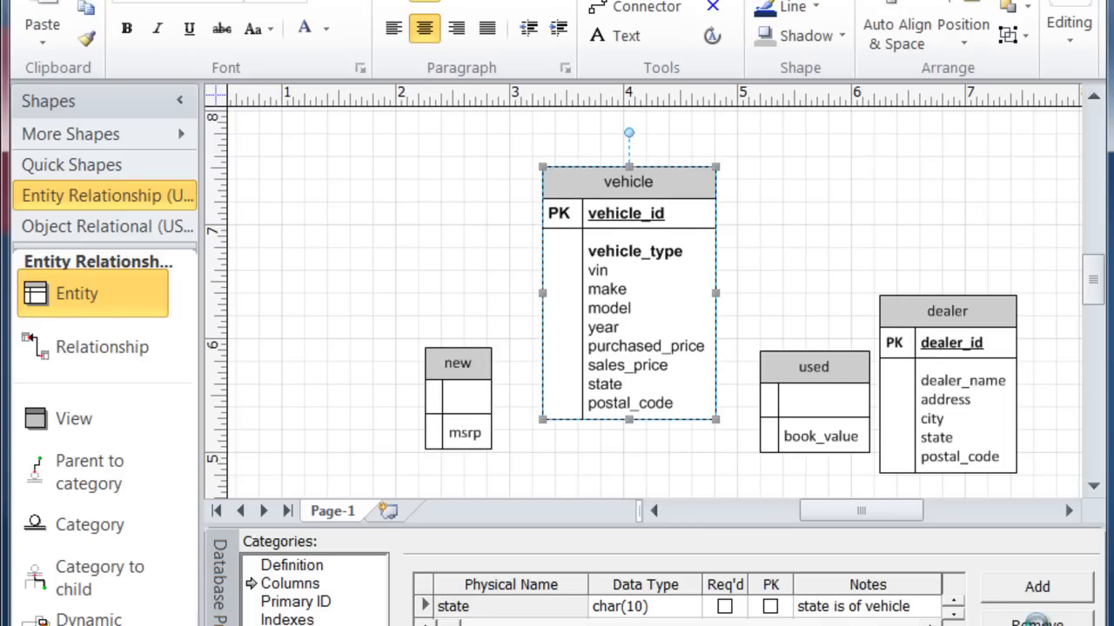
left_click(1035, 623)
left_click(1035, 623)
Step: Rearrange the tables so vehicle sits centred above new and used, with dealer farther out to the right
left_click(922, 408)
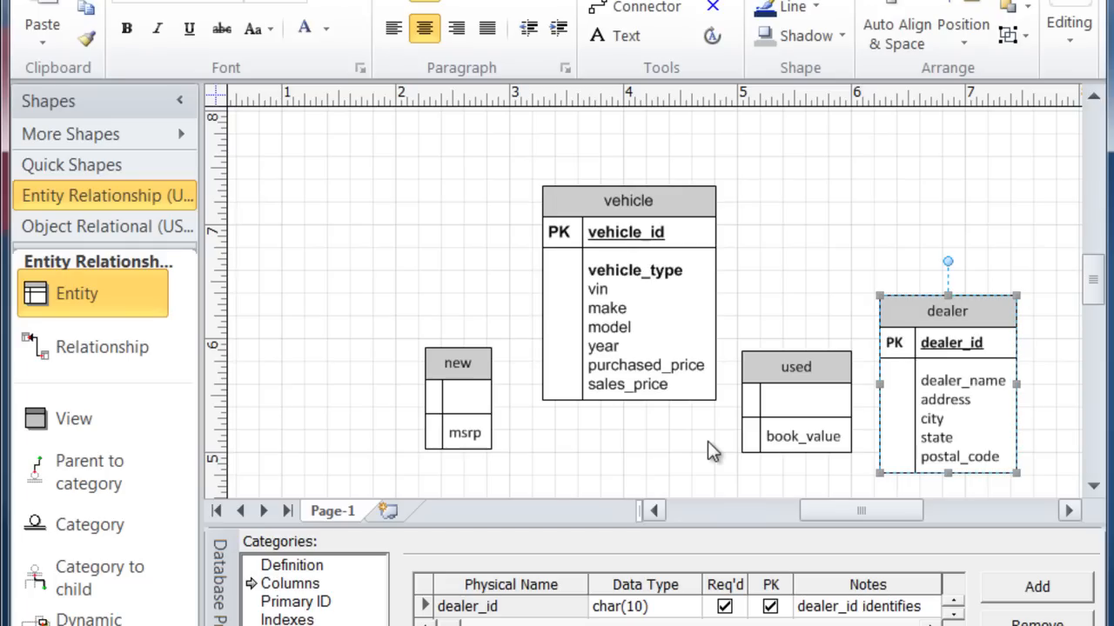
left_click_drag(671, 201, 668, 130)
left_click_drag(480, 360, 419, 366)
left_click_drag(610, 140, 534, 149)
left_click_drag(411, 375, 357, 376)
left_click_drag(786, 366, 741, 368)
left_click_drag(927, 311, 944, 309)
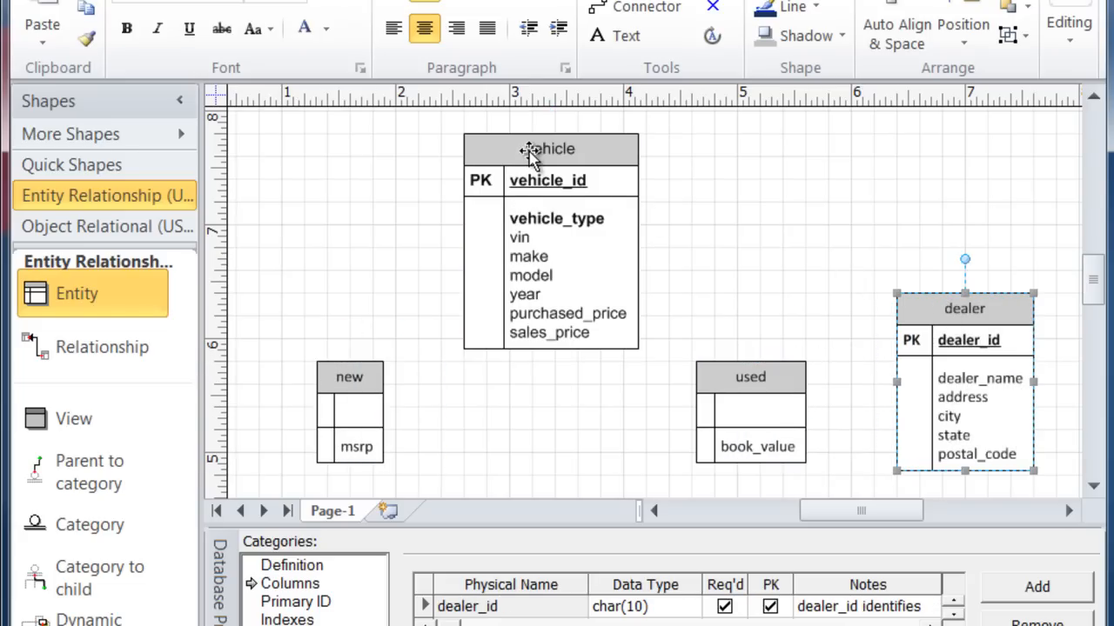
Step: Place a category symbol below the vehicle table and link vehicle to it with a Parent to category connector
left_click(531, 153)
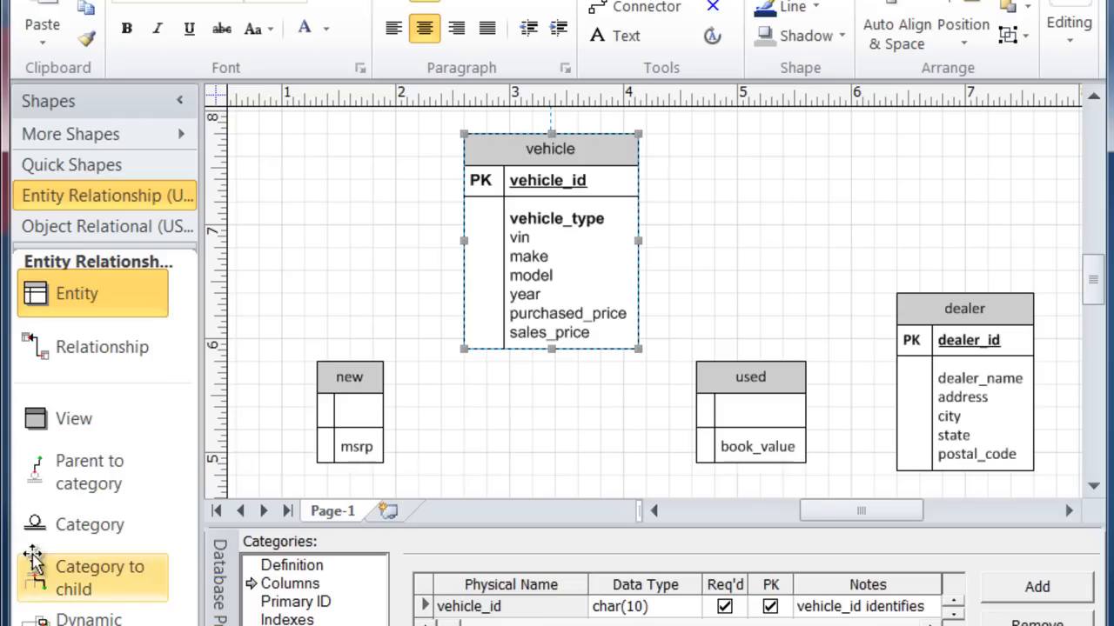
left_click_drag(34, 528, 557, 426)
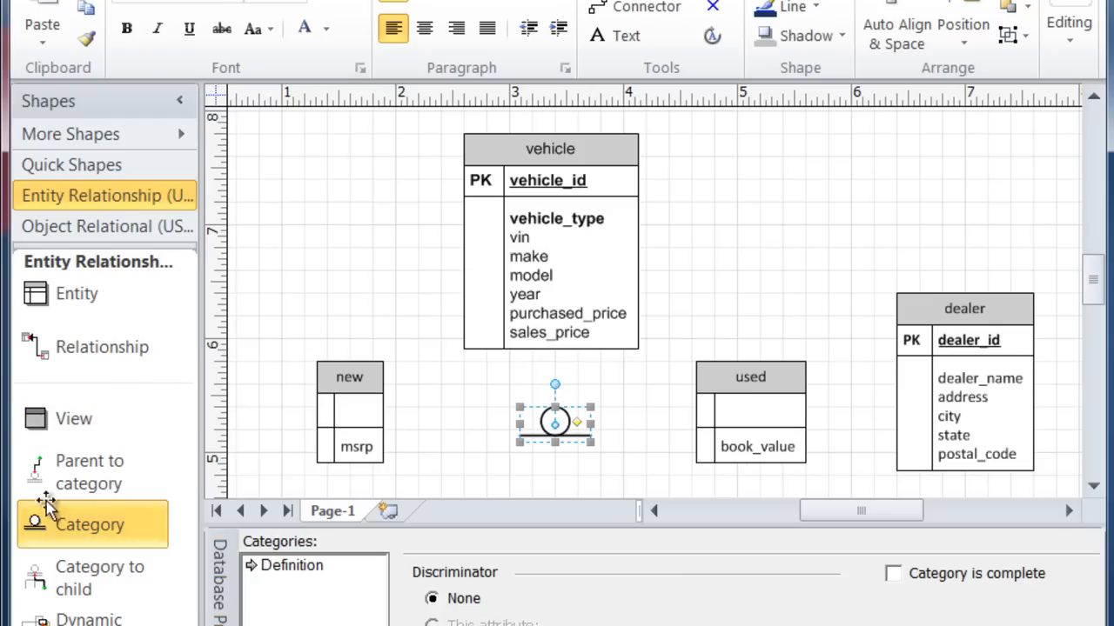
left_click_drag(68, 477, 591, 319)
left_click_drag(551, 362, 556, 423)
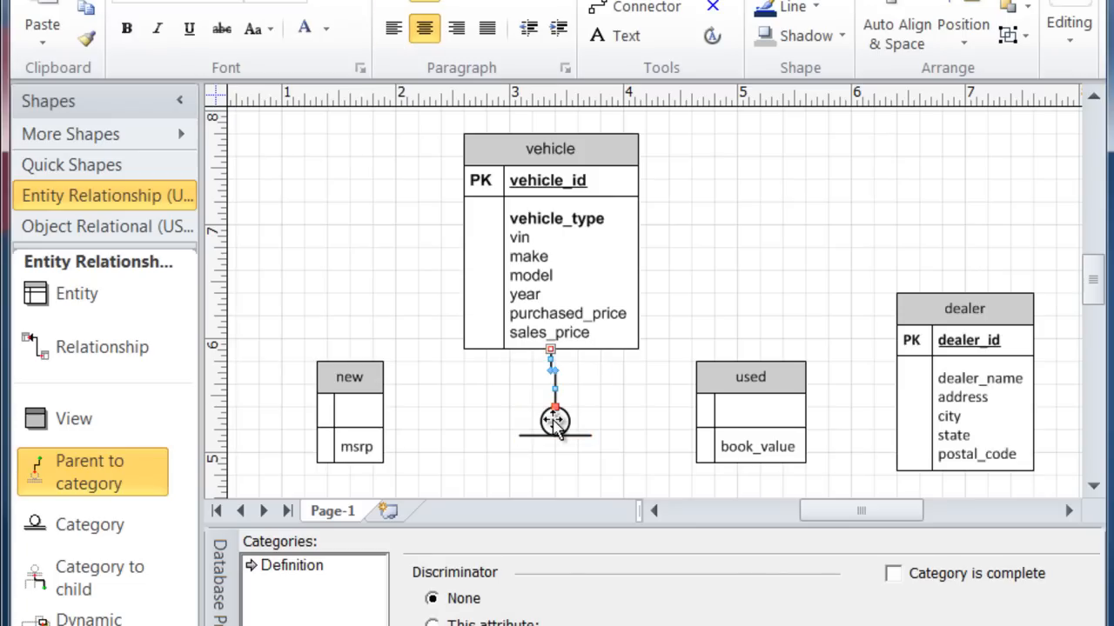
left_click(609, 417)
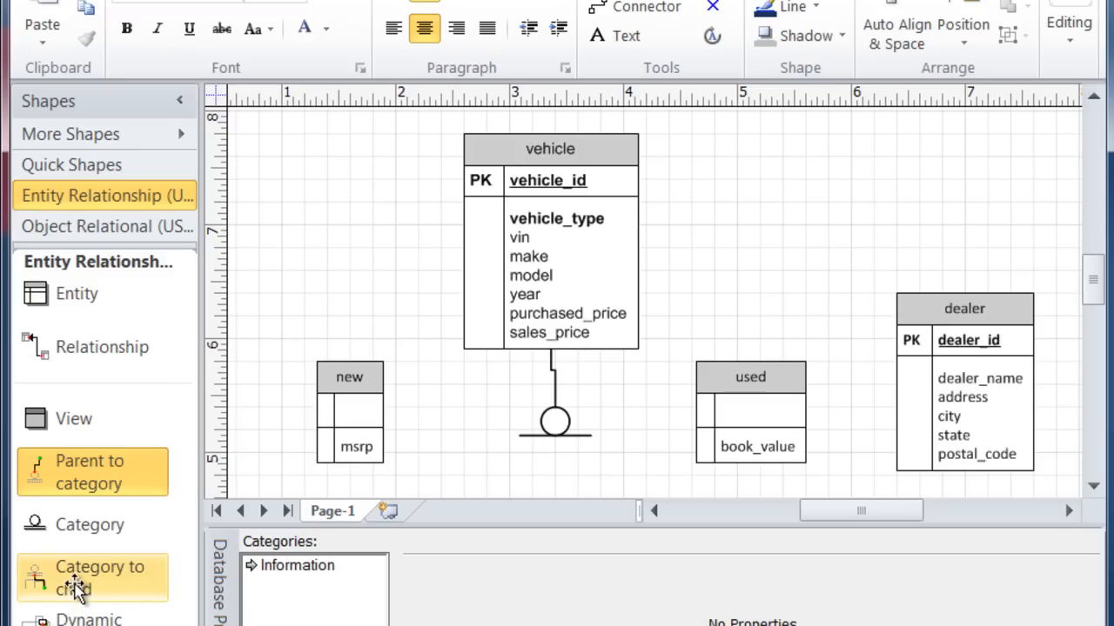
Step: Link the category symbol to the new table with a Category to child connector
left_click_drag(90, 587, 681, 327)
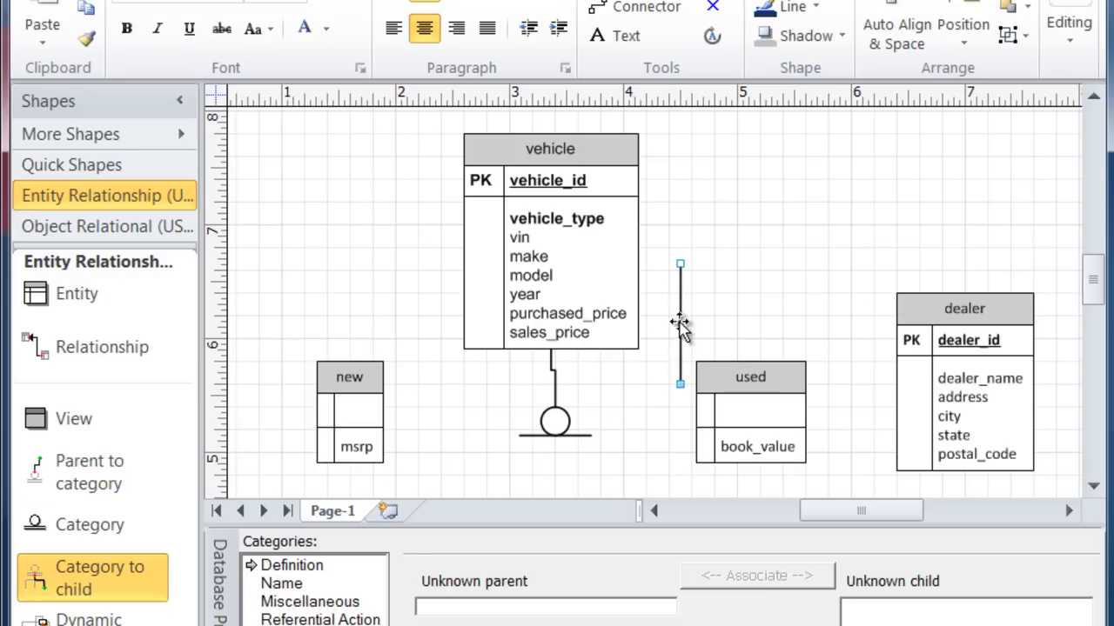
left_click_drag(580, 407, 555, 406)
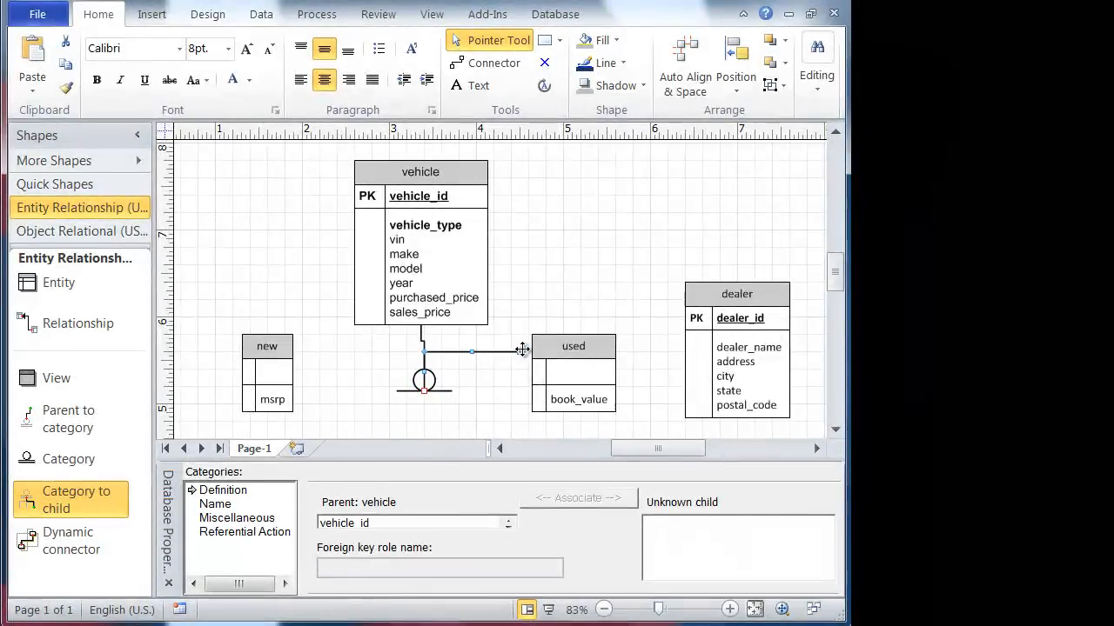
left_click_drag(285, 387, 276, 377)
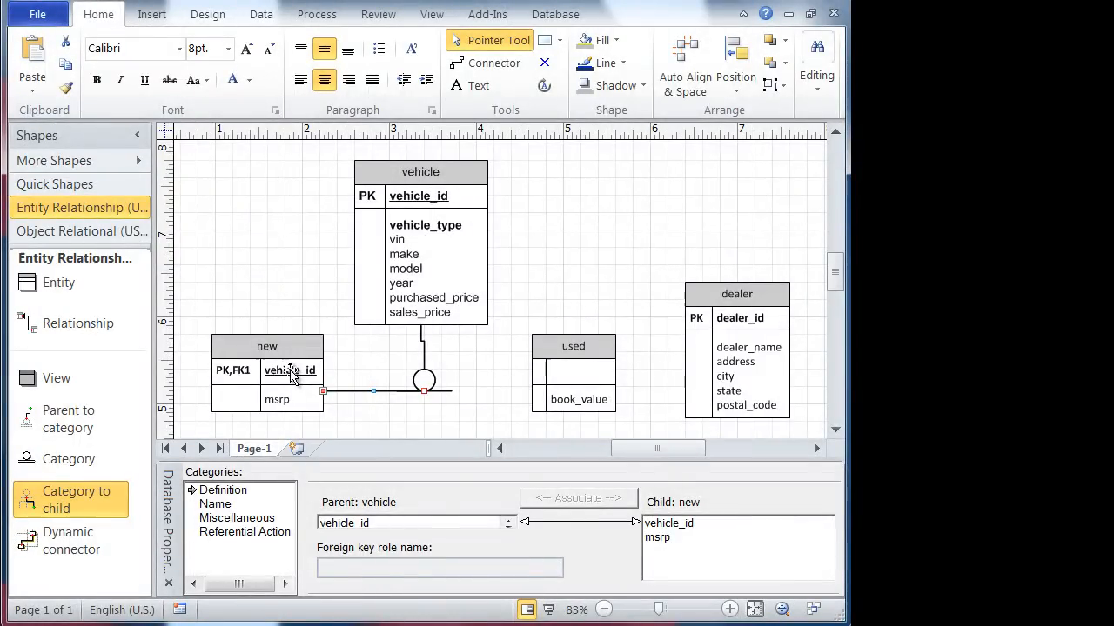
Step: Add a second Category to child connector above the used table
left_click_drag(71, 495, 542, 260)
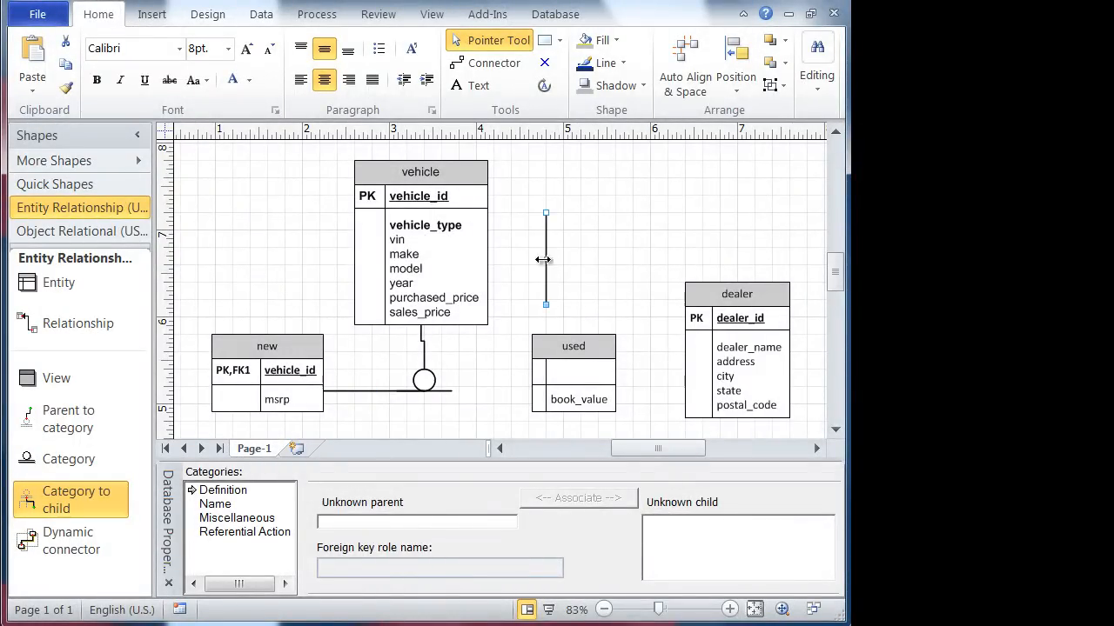